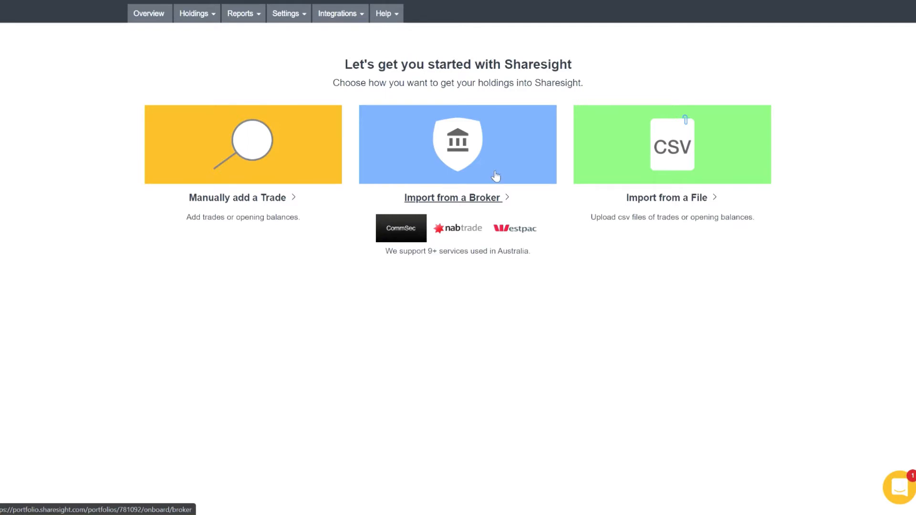
Step: Open the broker import and expand the list of supported brokers to include international ones
click(493, 172)
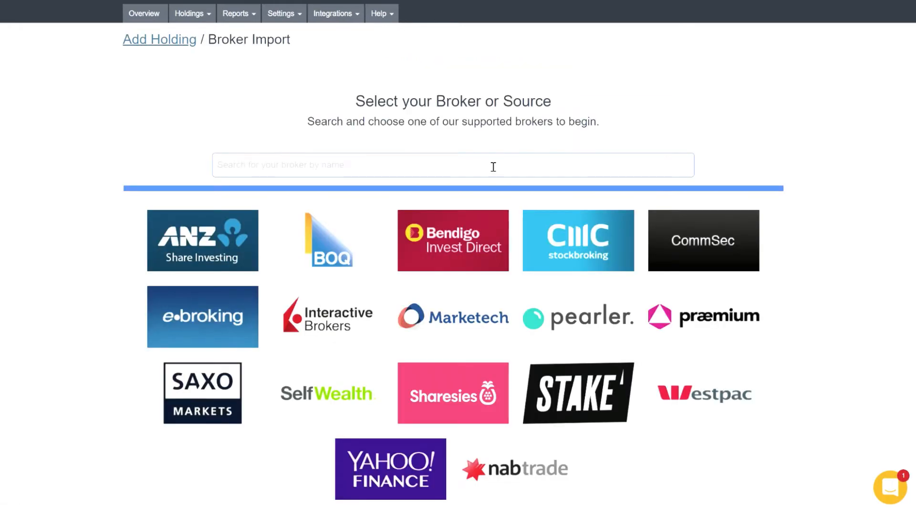
scroll(166, 216, down, 1)
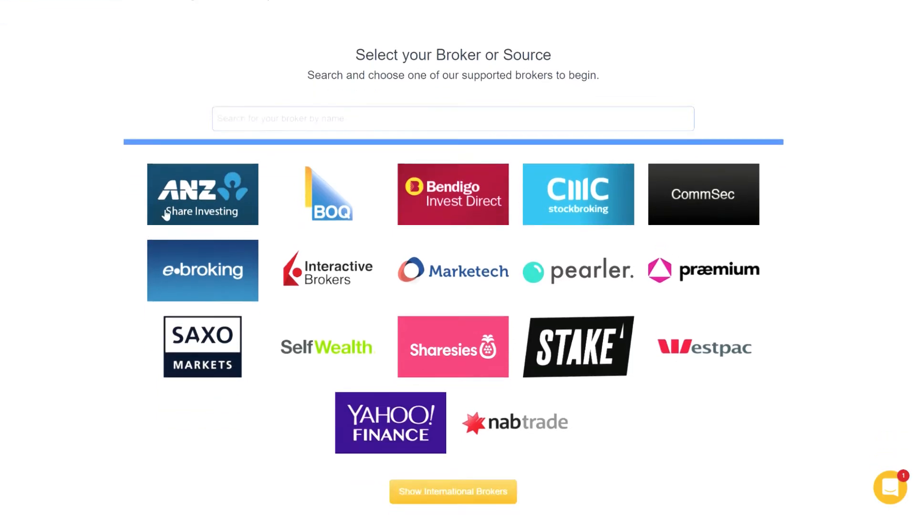
scroll(236, 360, down, 2)
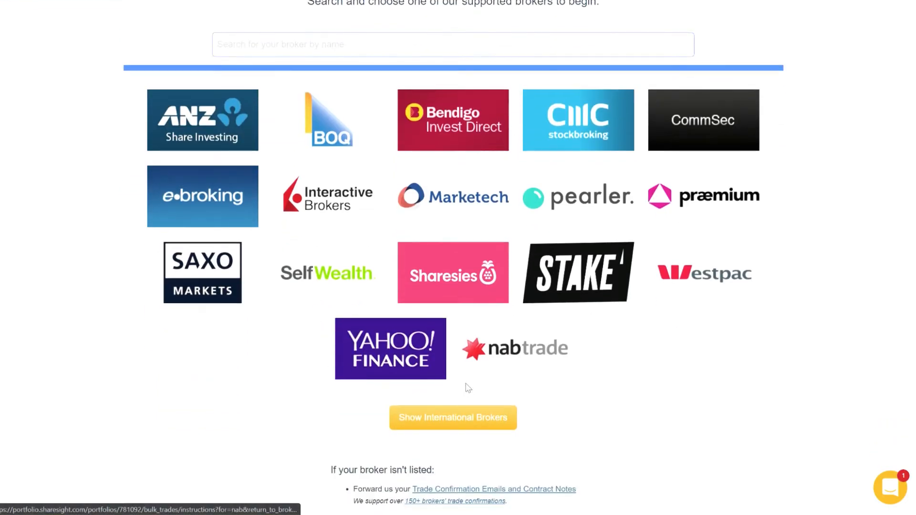
click(466, 418)
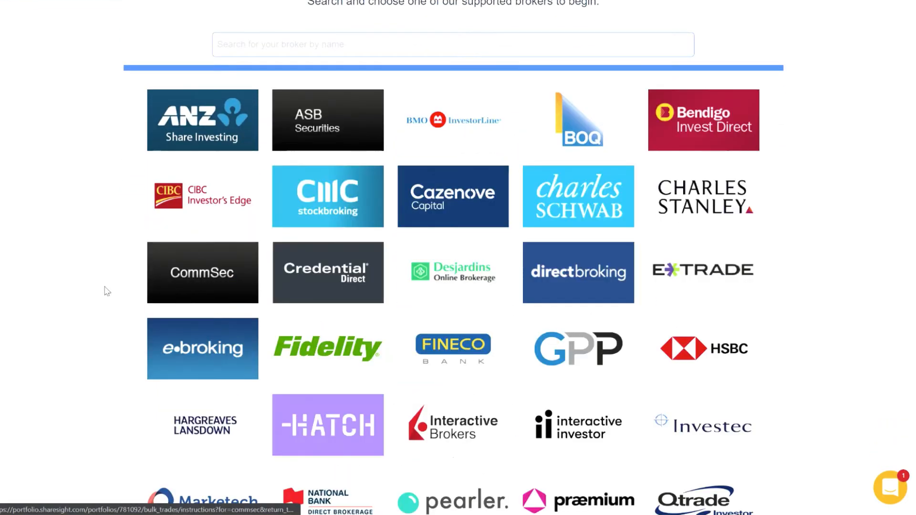
scroll(107, 292, down, 3)
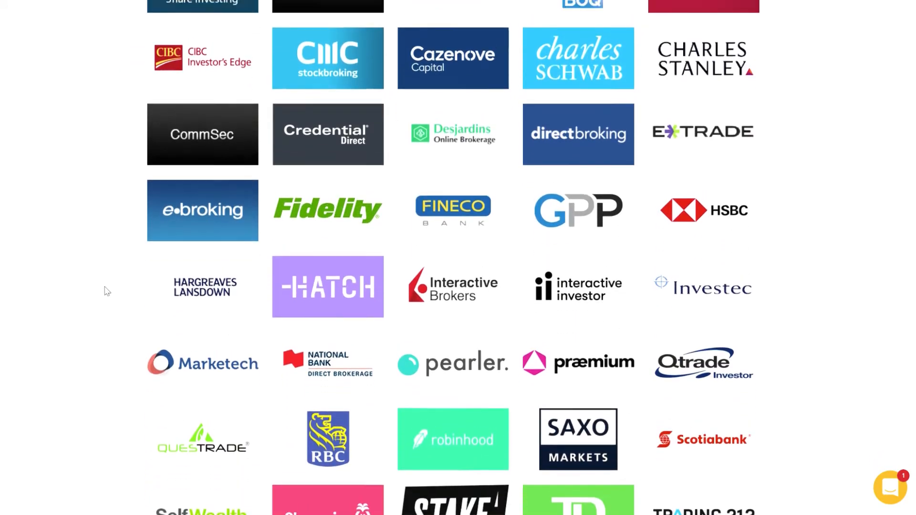
Step: Search the brokers for "self" and choose SelfWealth as the import source
scroll(107, 291, up, 5)
click(268, 157)
text(se)
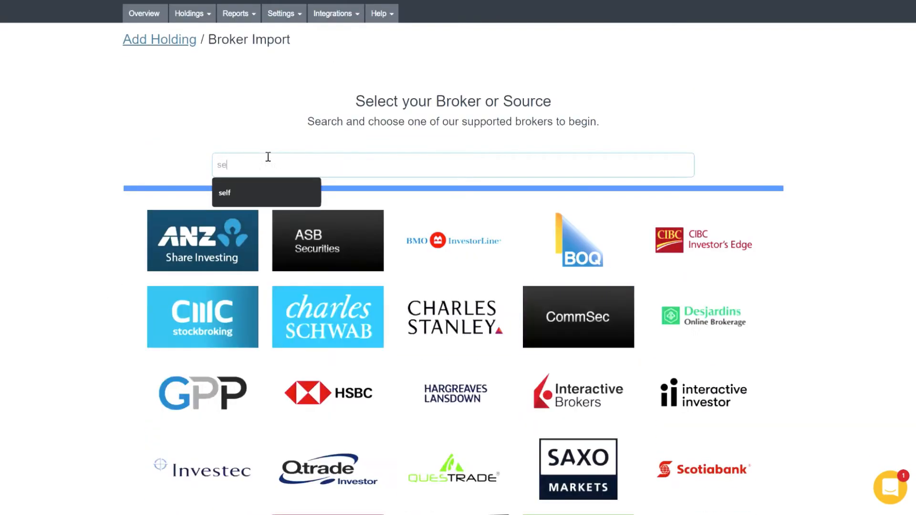
text(lf)
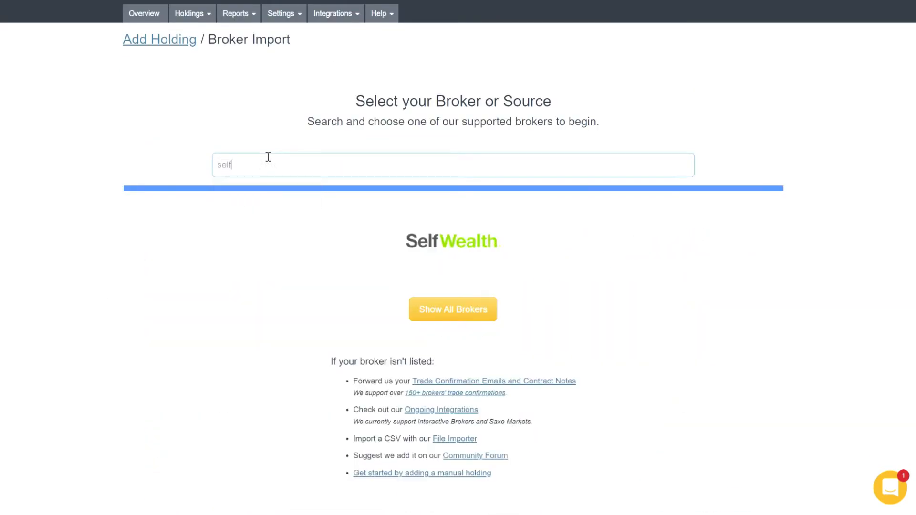
click(437, 256)
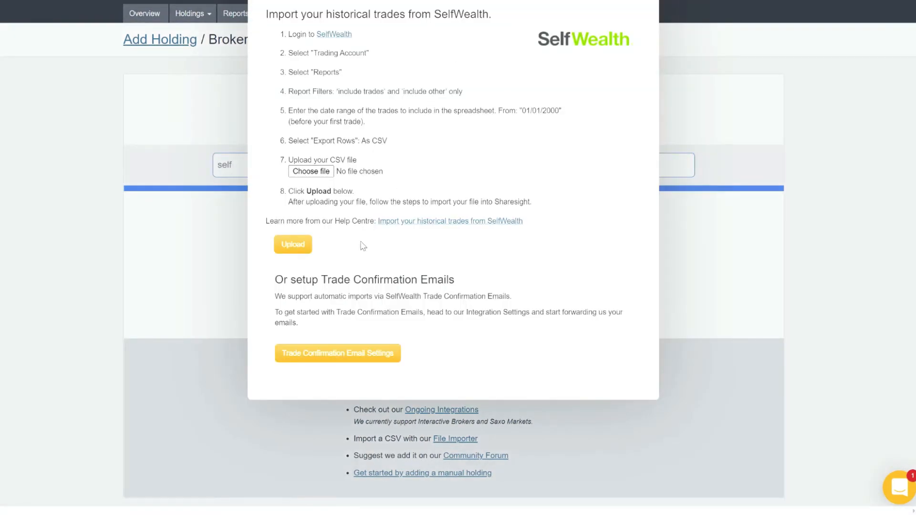
click(310, 171)
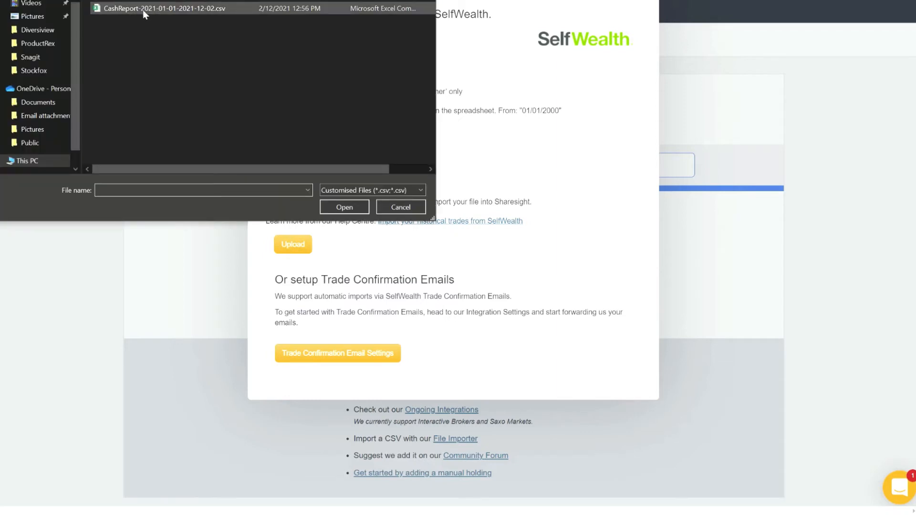
double_click(143, 10)
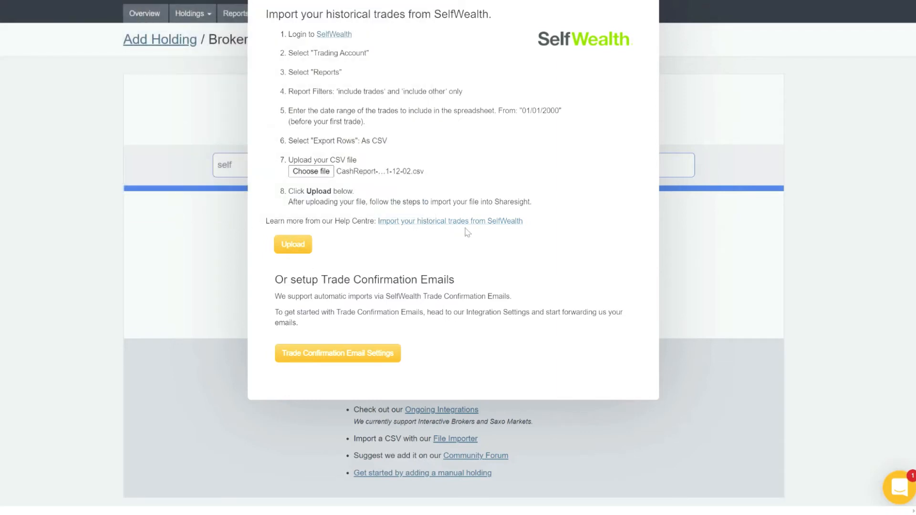
click(292, 245)
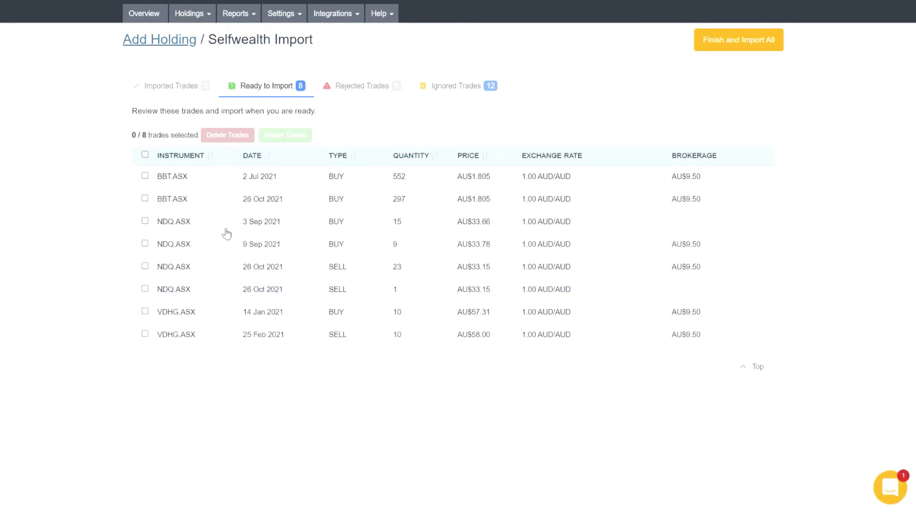
Step: Review the list of ignored trades and the comments explaining why each cannot be imported
click(454, 85)
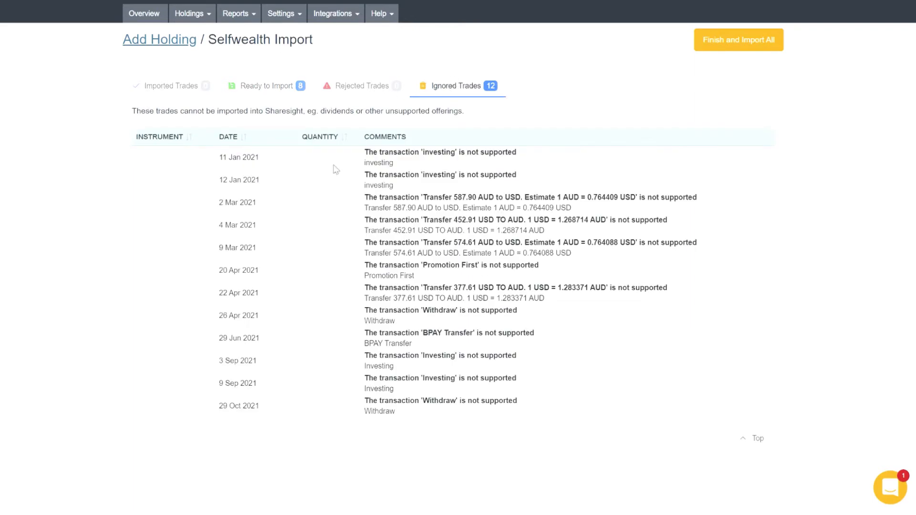
scroll(342, 279, down, 1)
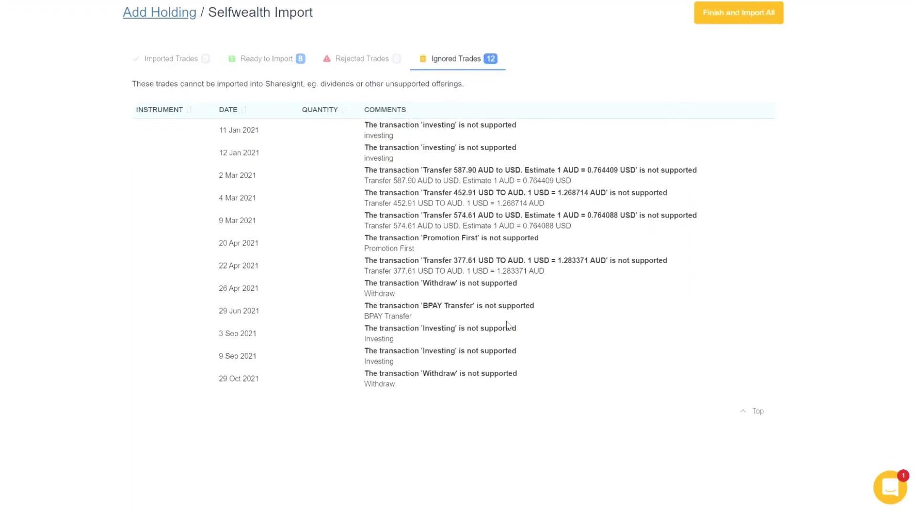
scroll(461, 349, down, 1)
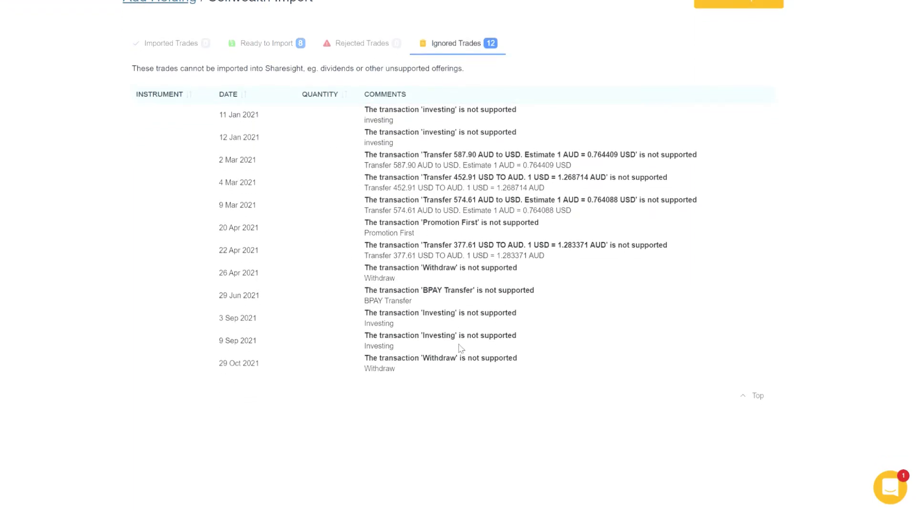
Step: Return to the trades ready to import, import all of them and go back to the portfolio
click(282, 43)
scroll(342, 154, up, 2)
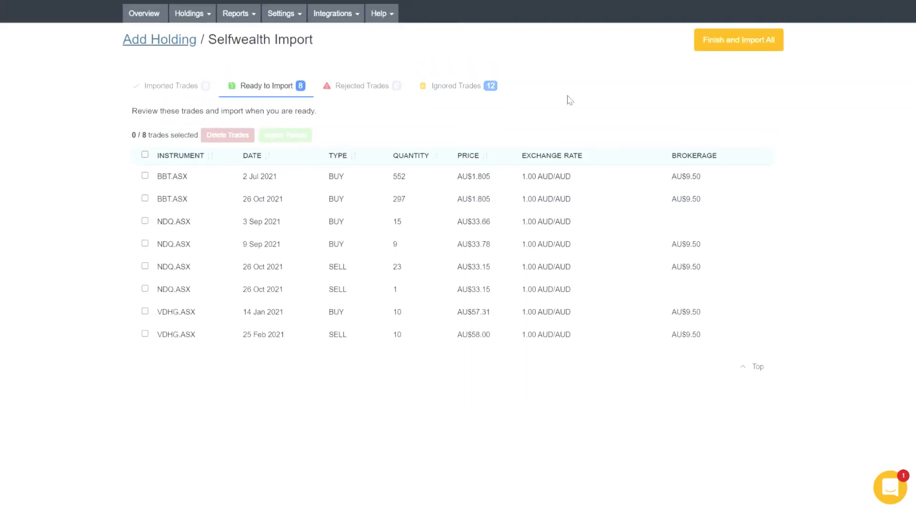
click(716, 47)
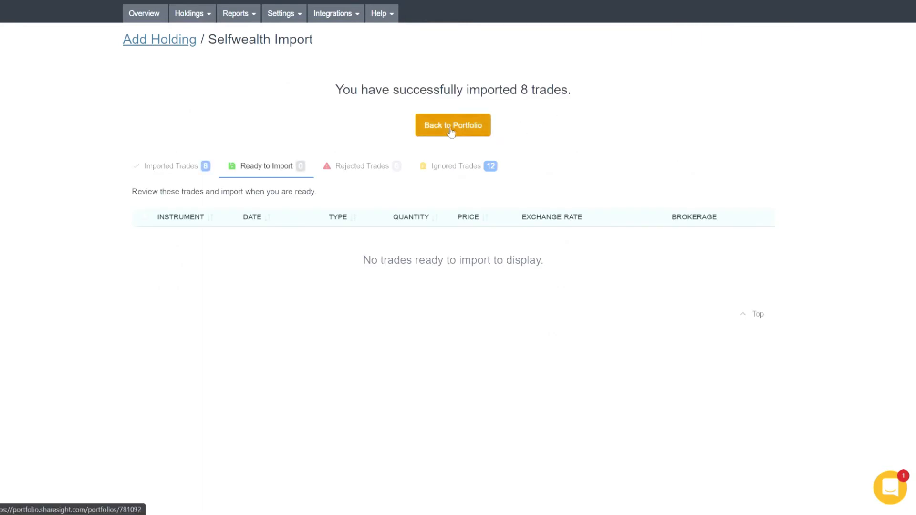
click(451, 127)
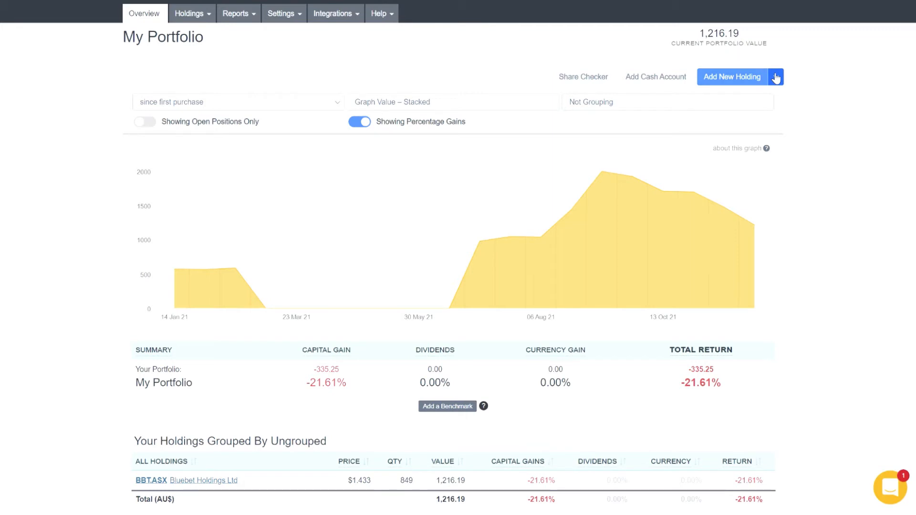
Step: Start adding a new holding manually, search for "tesla" and select the NASDAQ:TSLA listing
click(776, 77)
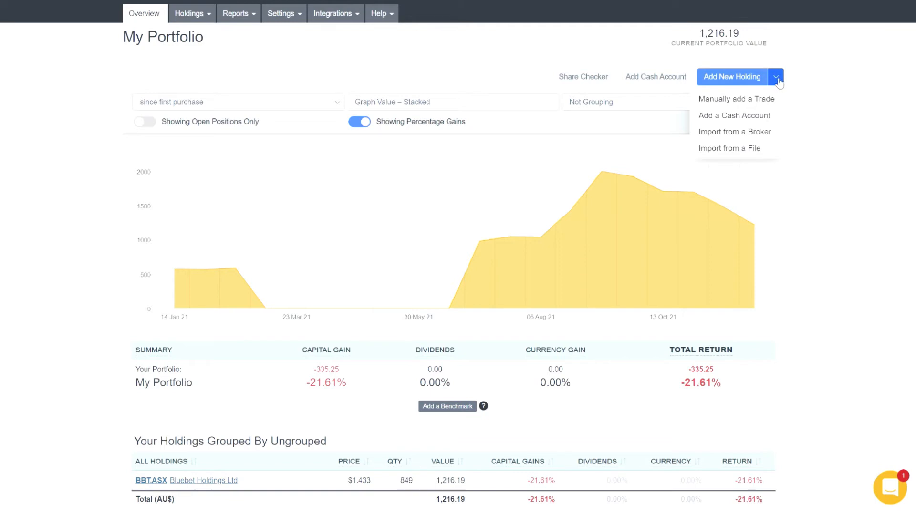
click(824, 112)
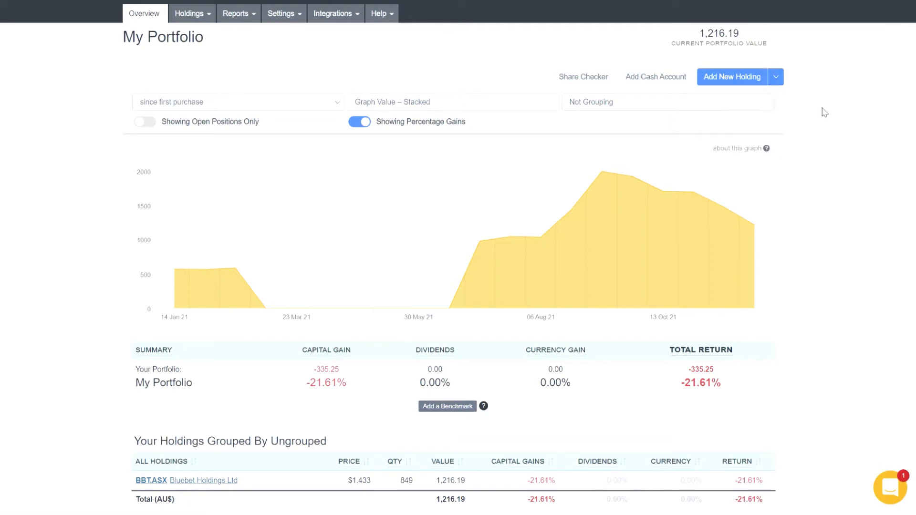
click(729, 79)
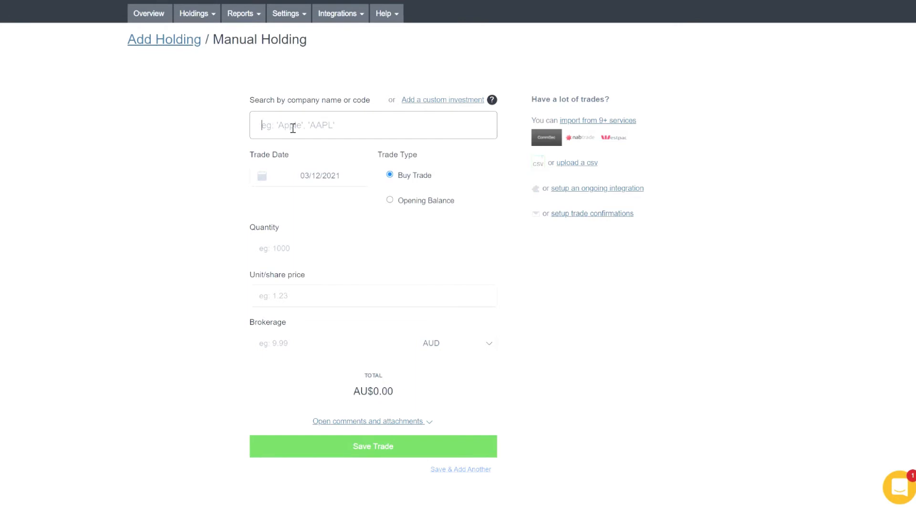
text(tsla)
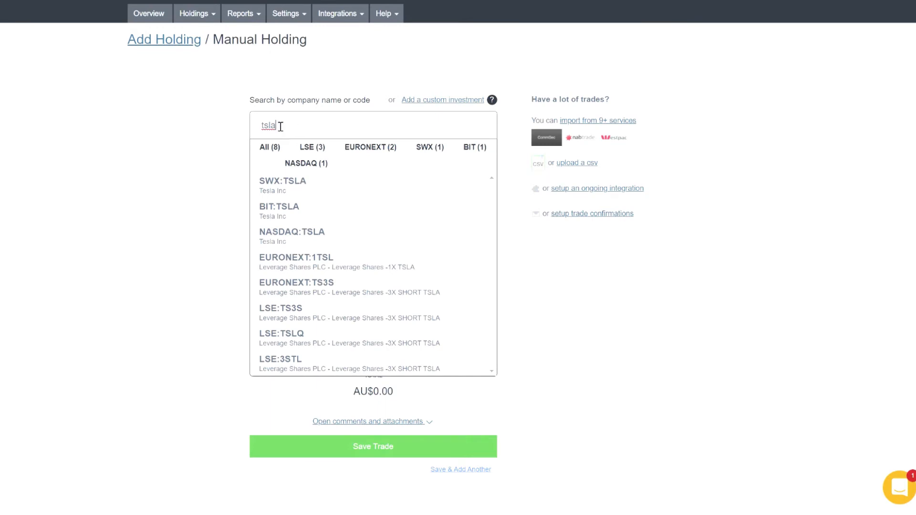
double_click(281, 127)
text(tesla)
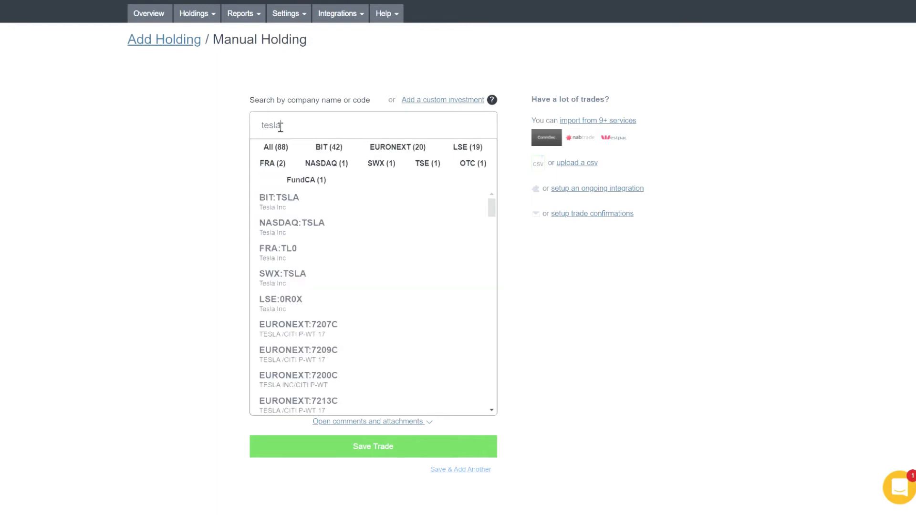
click(299, 233)
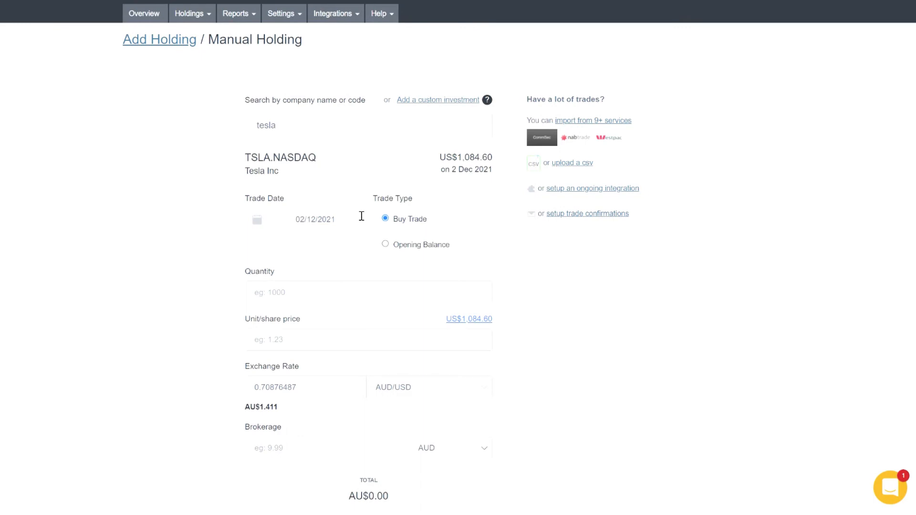
click(290, 217)
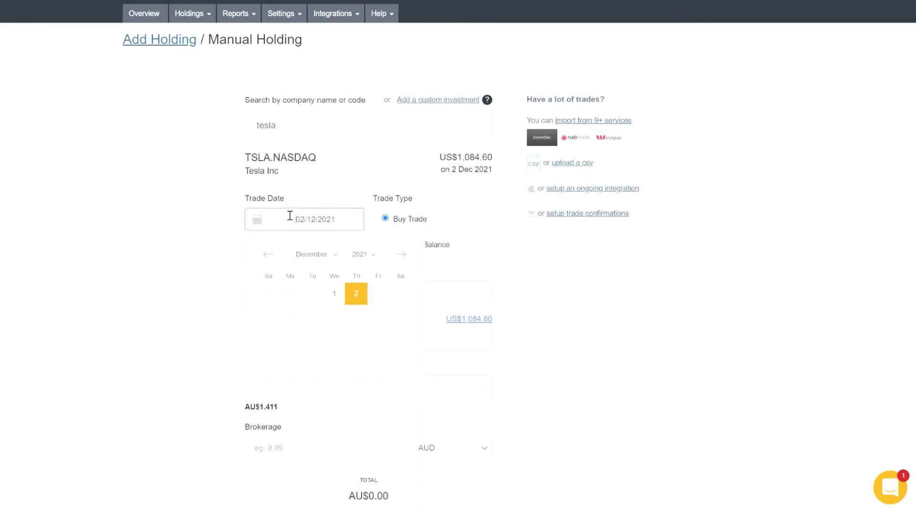
click(374, 195)
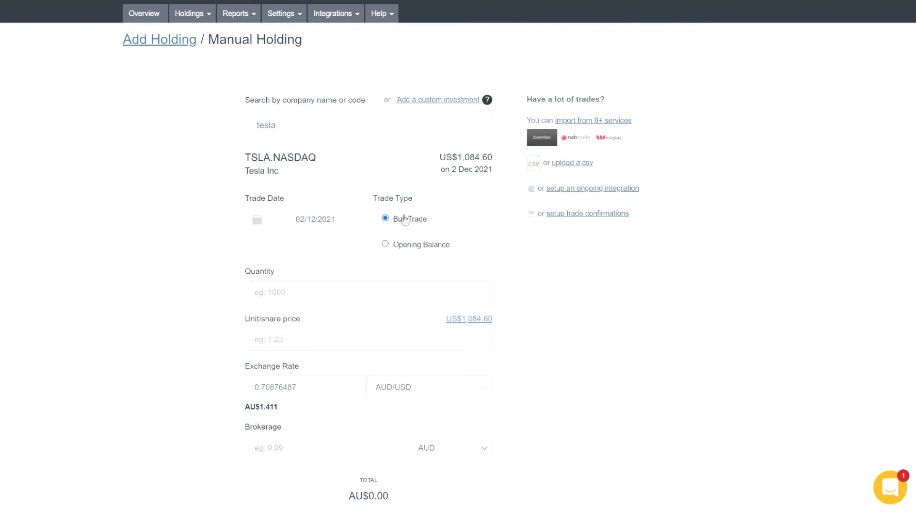
click(398, 247)
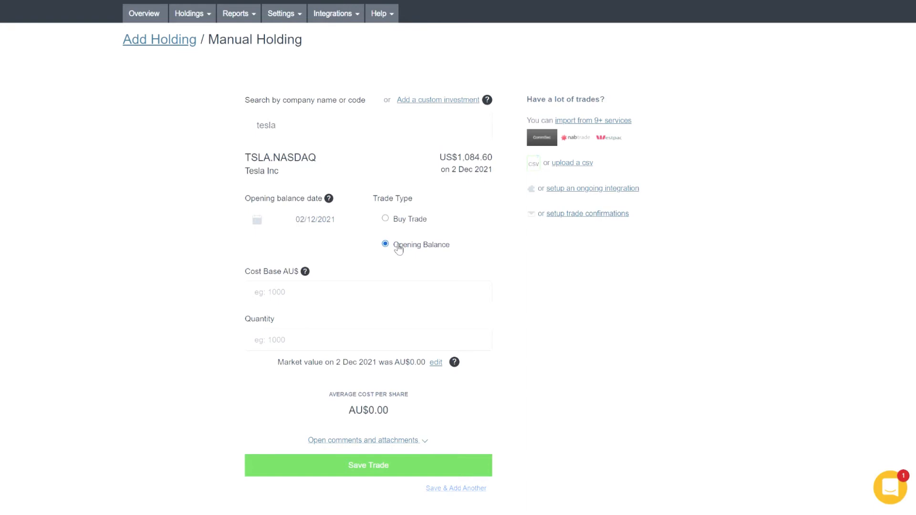
scroll(311, 287, down, 1)
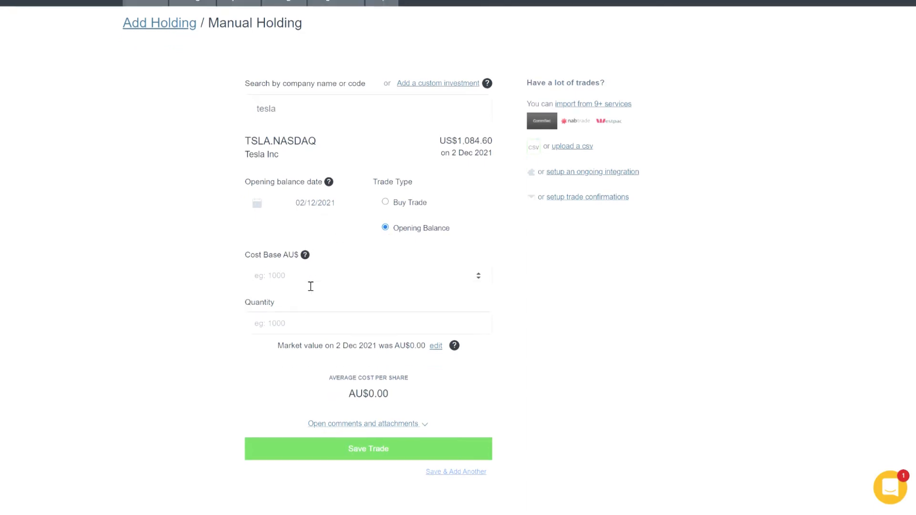
click(305, 327)
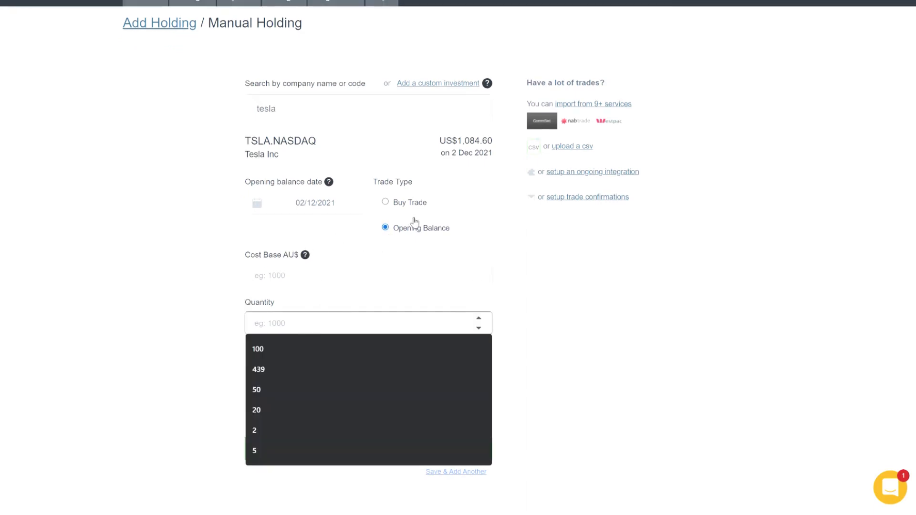
drag(353, 252, 401, 188)
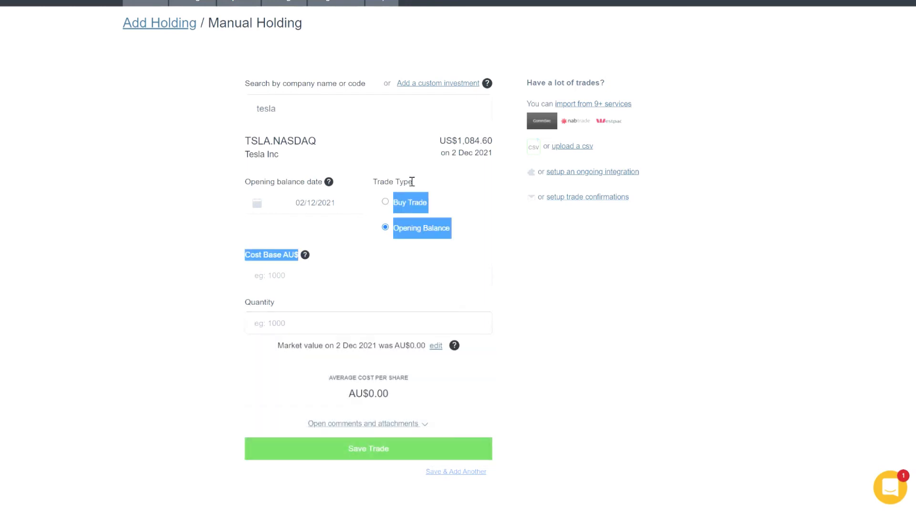
click(386, 203)
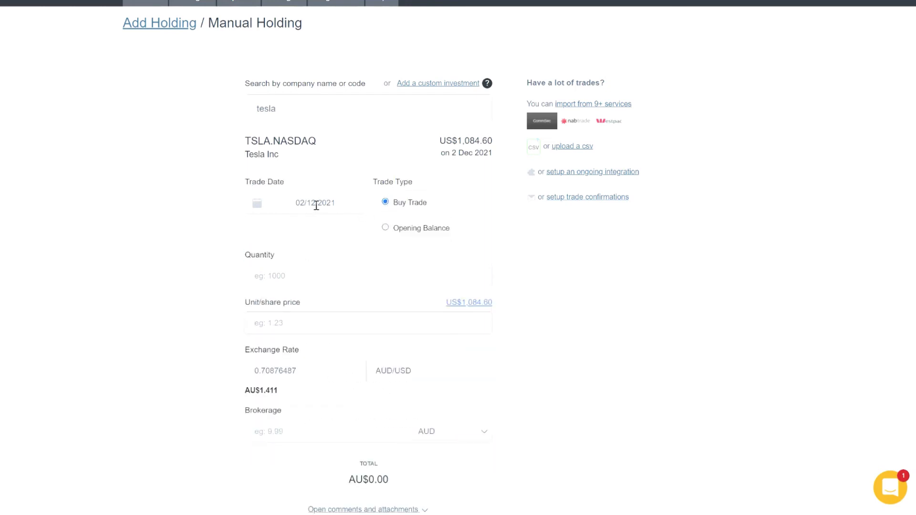
Step: Set the Tesla buy trade's date to 3 December 2019 and its quantity to 150
click(316, 205)
click(360, 238)
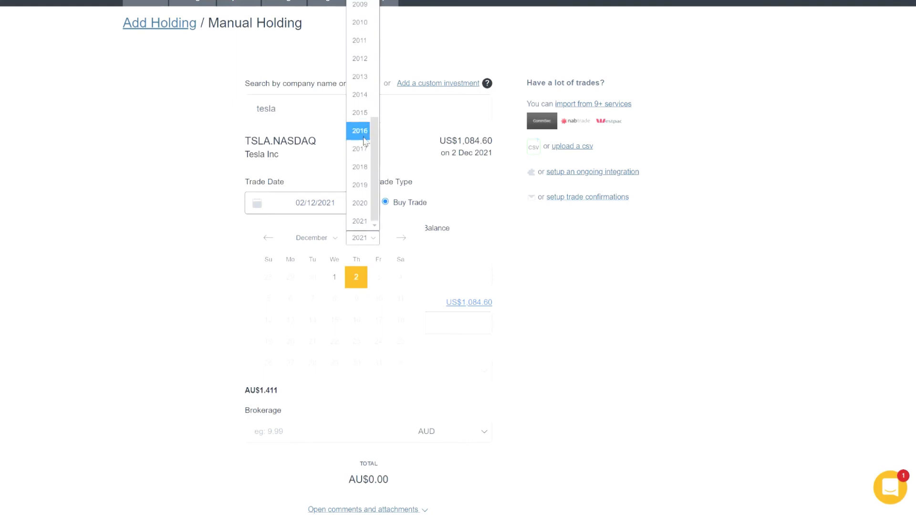
click(360, 185)
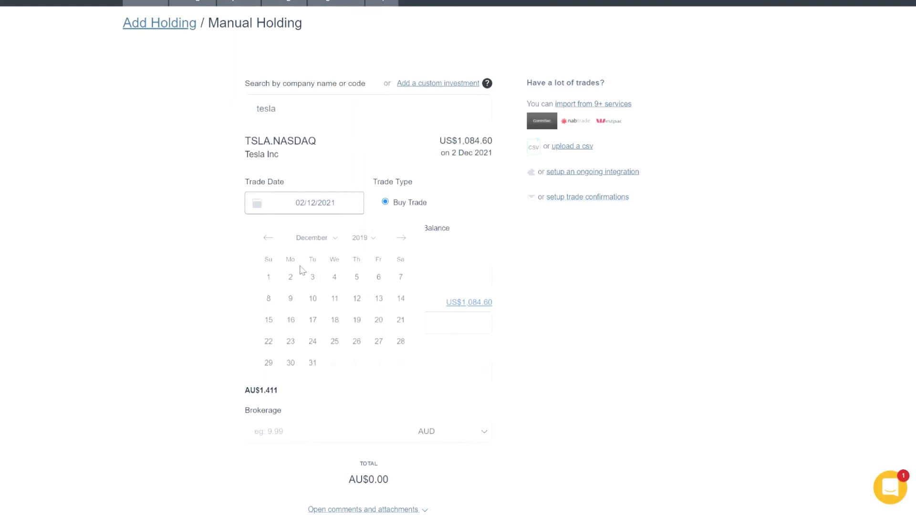
click(314, 279)
click(279, 275)
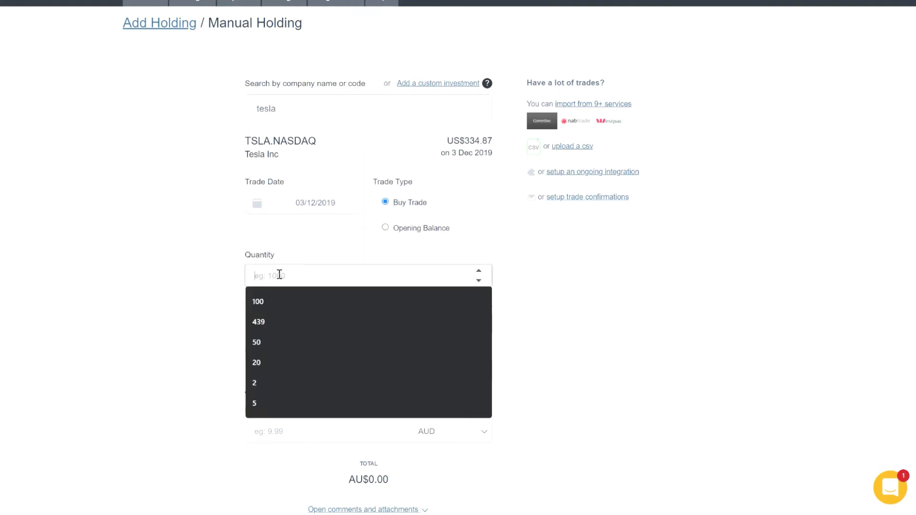
text(1)
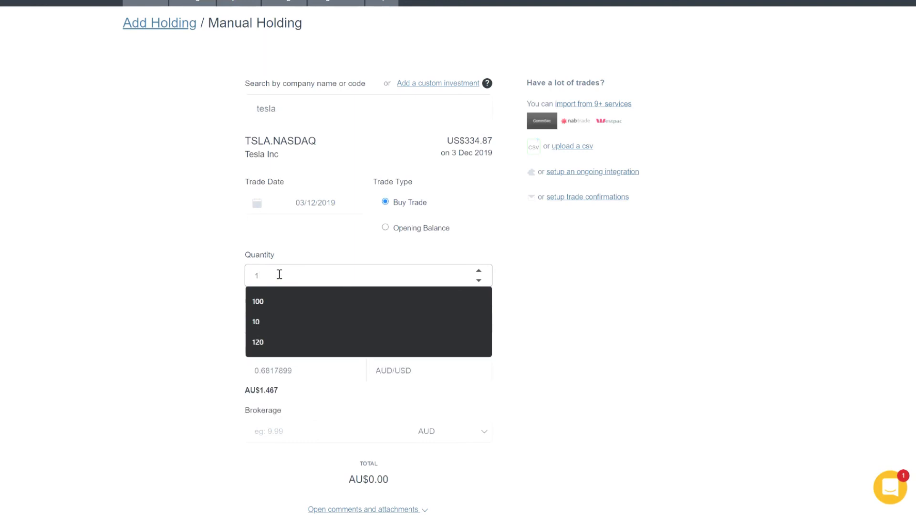
text(50)
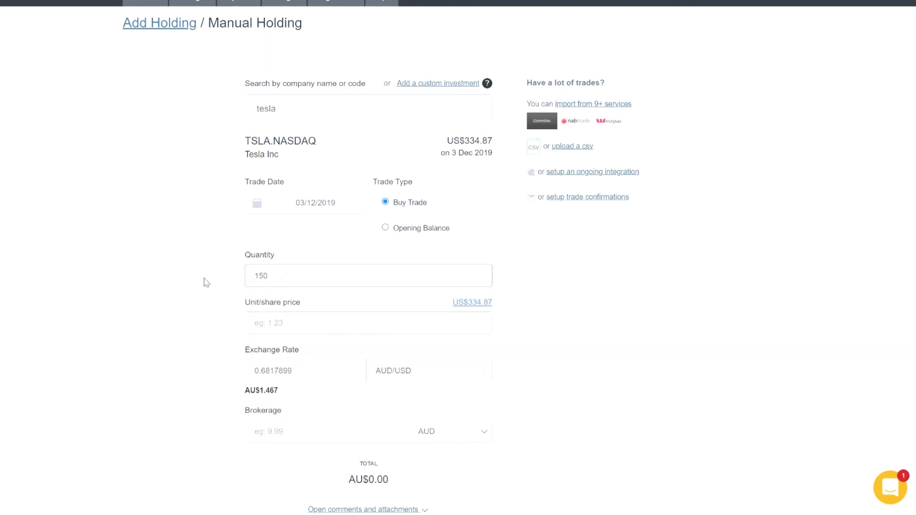
Step: Set the Tesla trade's unit/share price to 334.33
scroll(204, 280, down, 2)
click(298, 244)
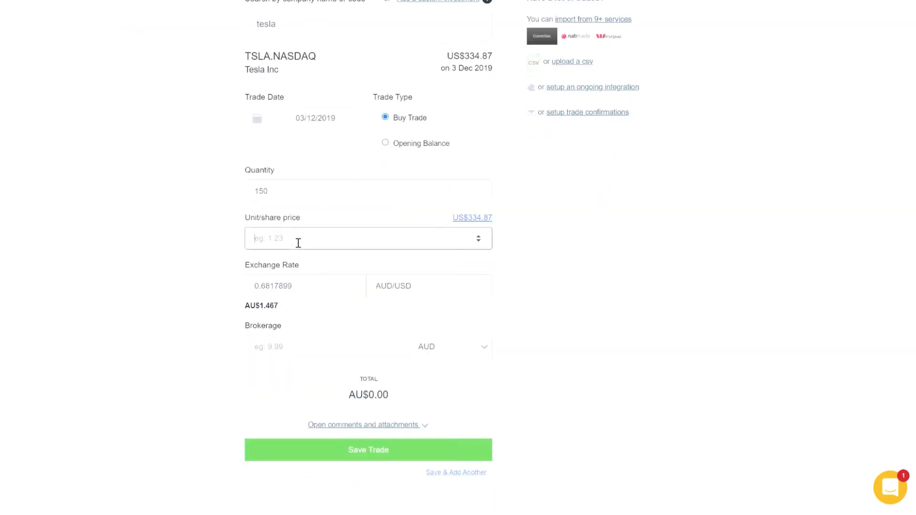
mouse_move(478, 221)
text(334.33)
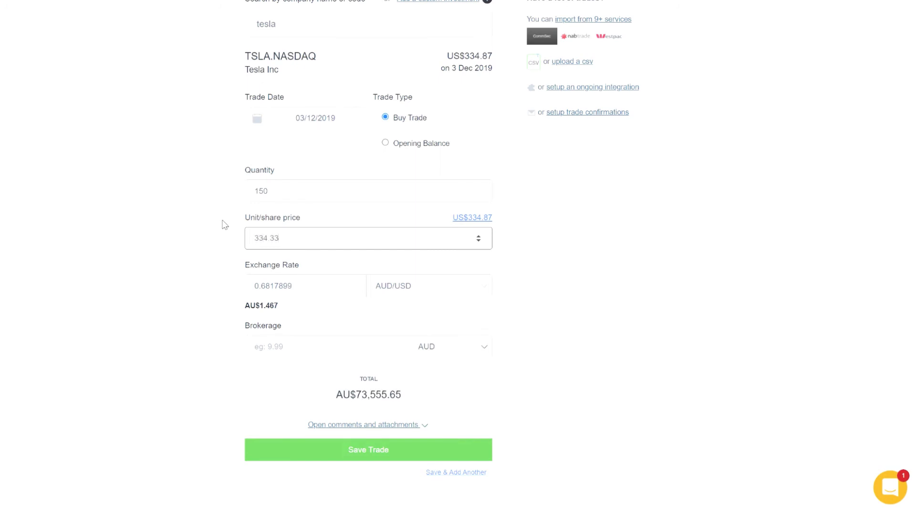
click(219, 297)
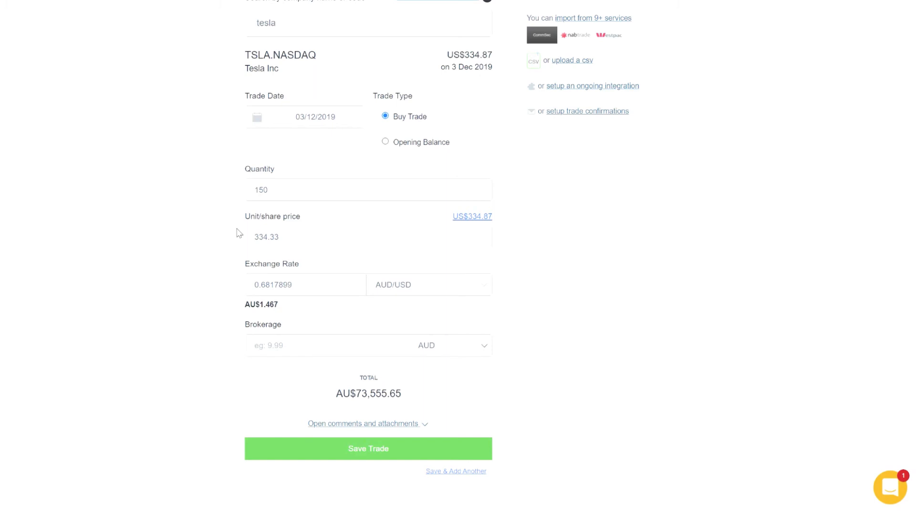
Step: Keep the suggested exchange rate and set the Tesla trade's brokerage to 10 with USD as its currency
click(312, 278)
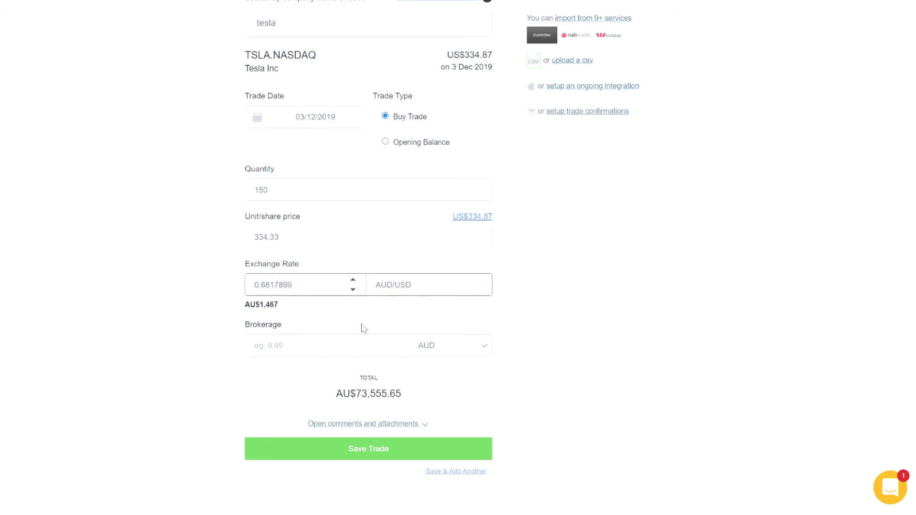
click(262, 284)
click(297, 346)
text(10)
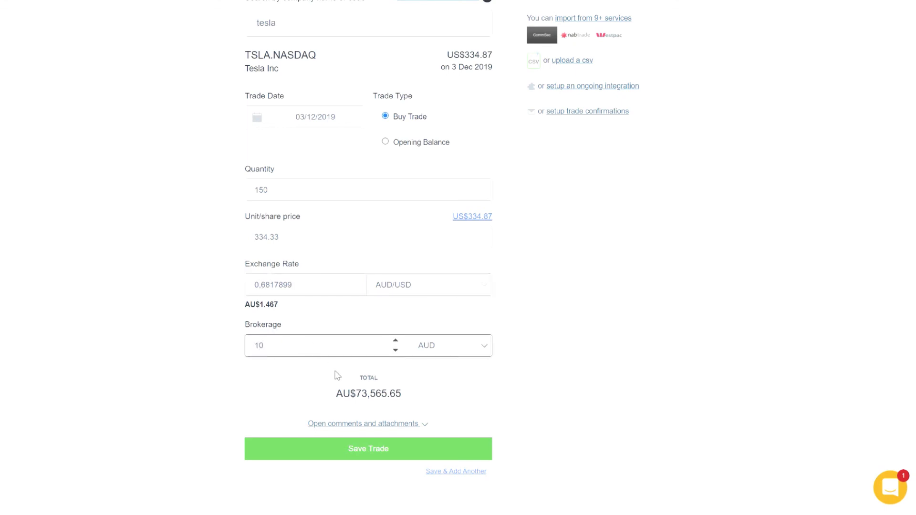
click(311, 385)
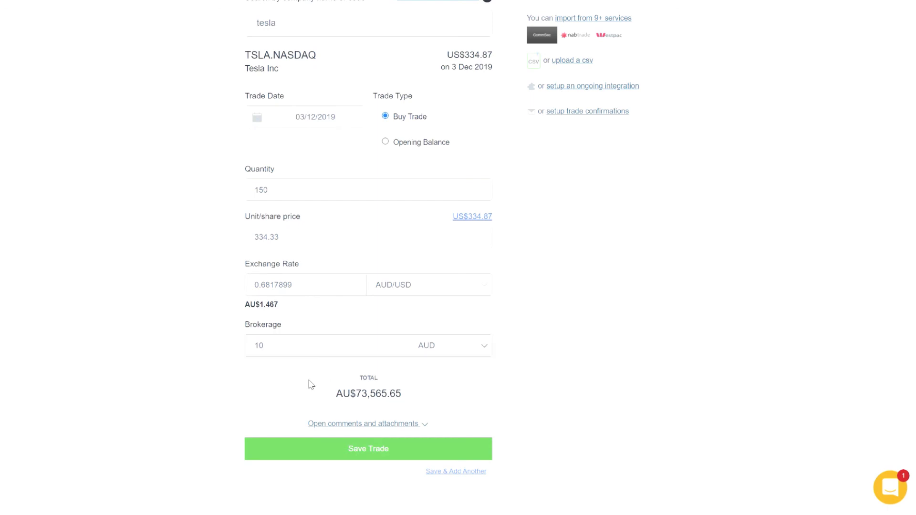
click(448, 361)
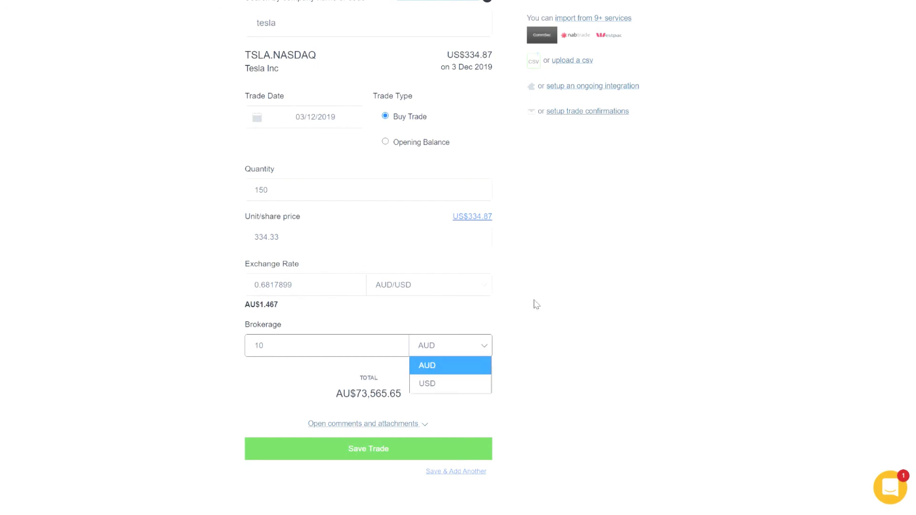
click(447, 383)
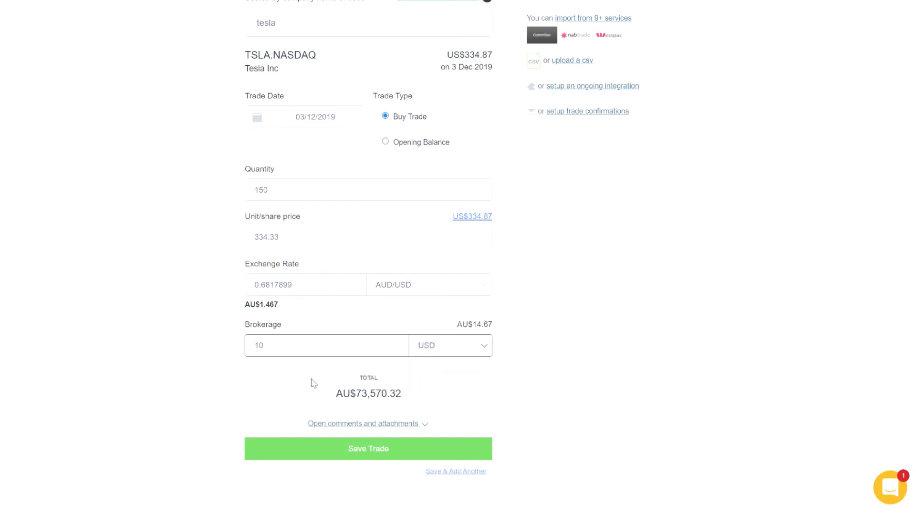
Step: Check the completed Tesla trade details, save the trade and view the holdings in the portfolio overview
scroll(221, 389, up, 2)
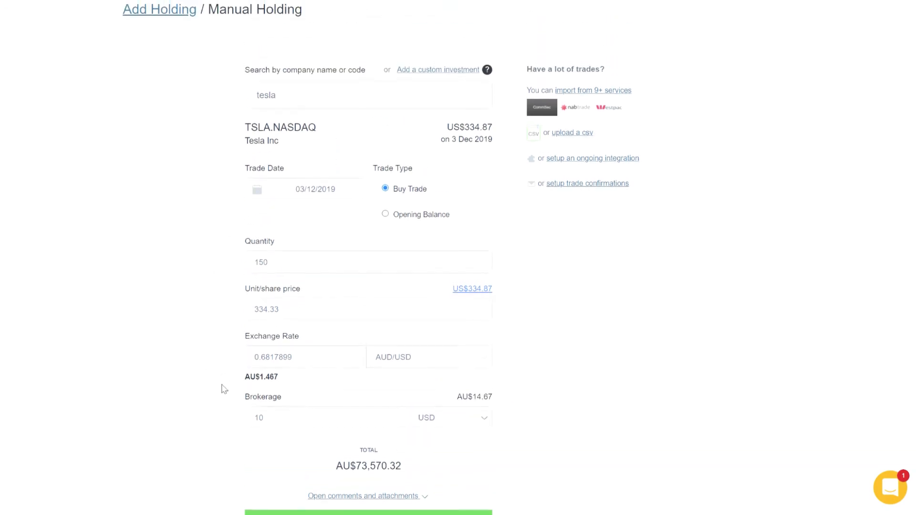
scroll(221, 389, down, 1)
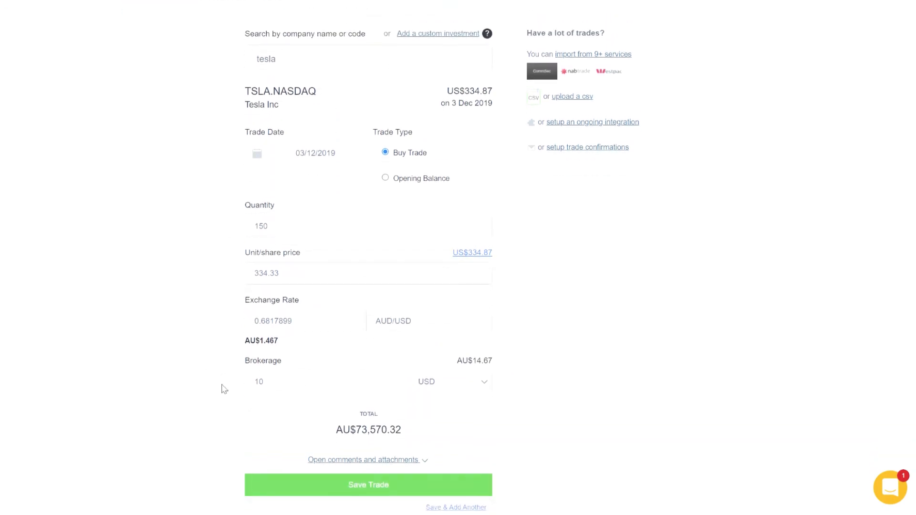
click(318, 491)
scroll(319, 492, down, 1)
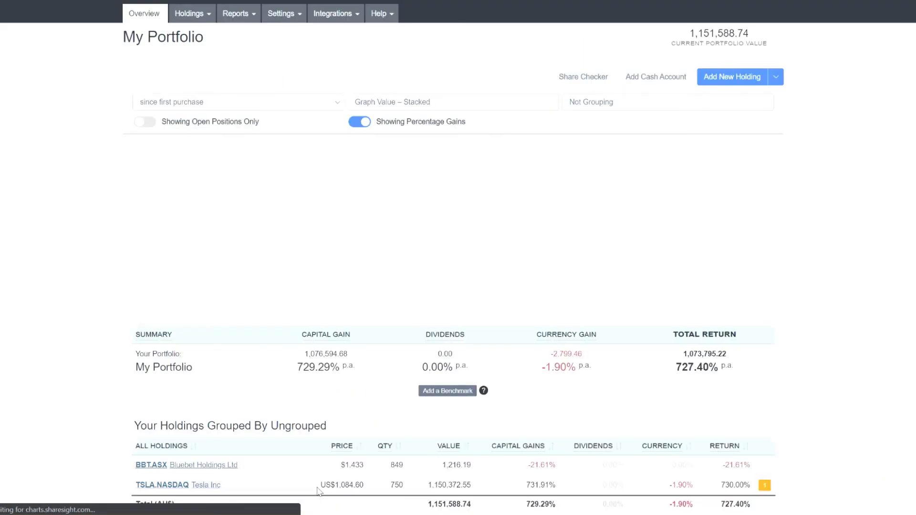
scroll(320, 492, down, 2)
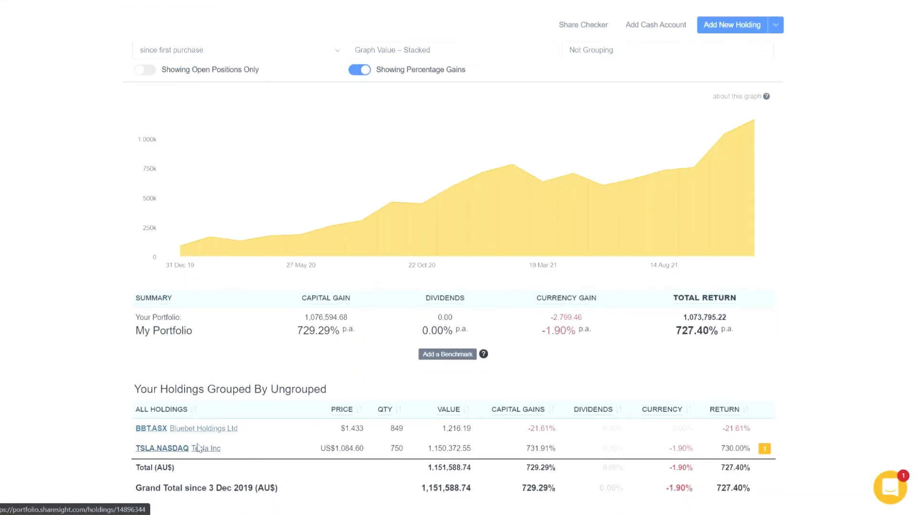